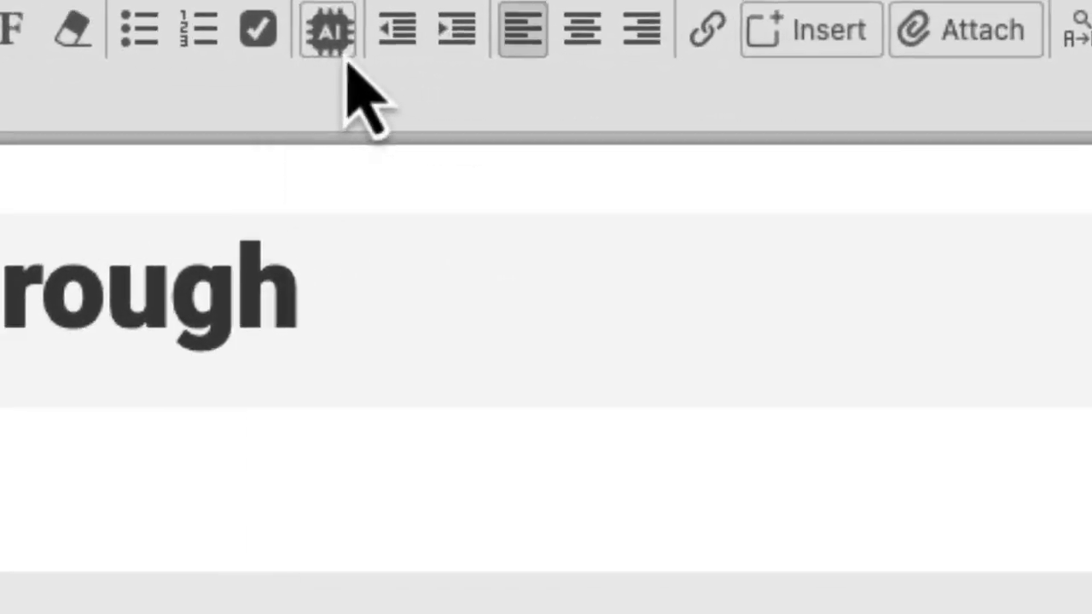
- Browse the AI note tools list and scroll through the AI-generated David Attenborough article
left_click(337, 39)
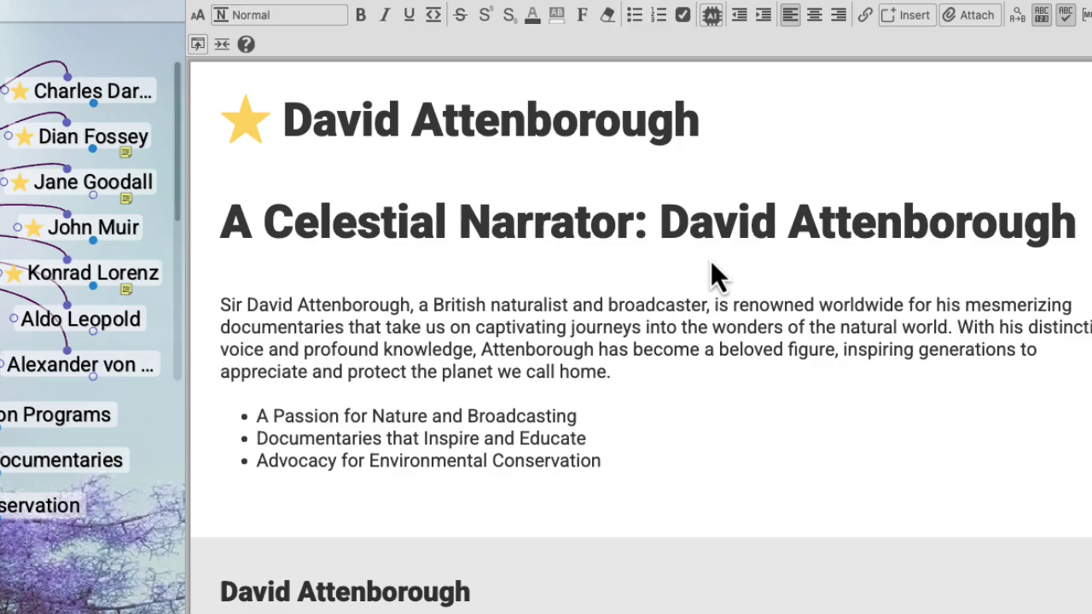
scroll(797, 186, "down", 3)
scroll(797, 186, "down", 1)
scroll(798, 186, "down", 1)
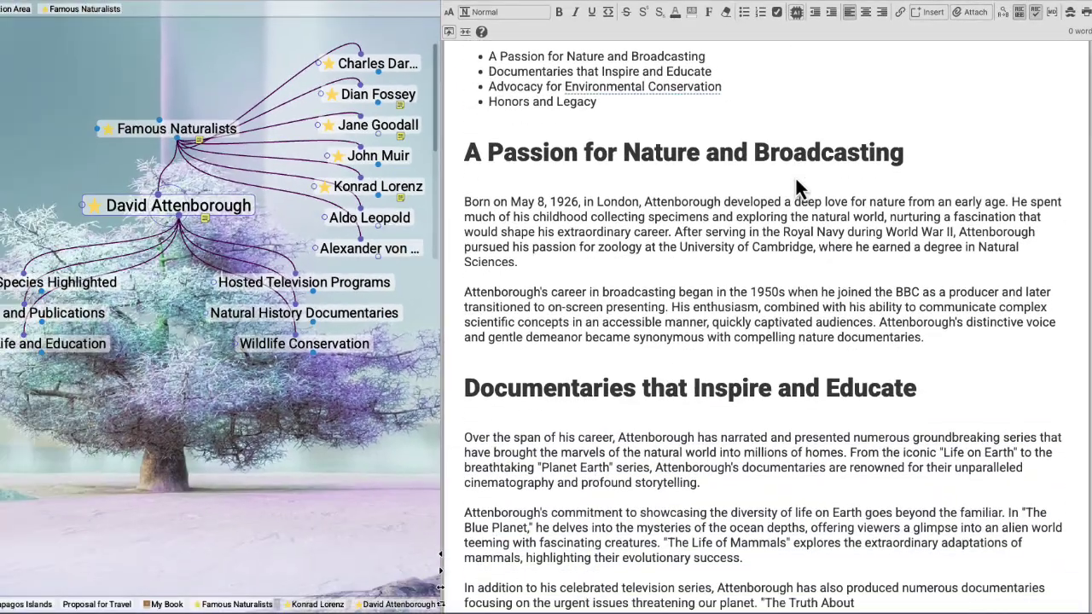
scroll(798, 186, "down", 2)
scroll(797, 182, "down", 1)
scroll(796, 182, "down", 1)
scroll(797, 182, "down", 2)
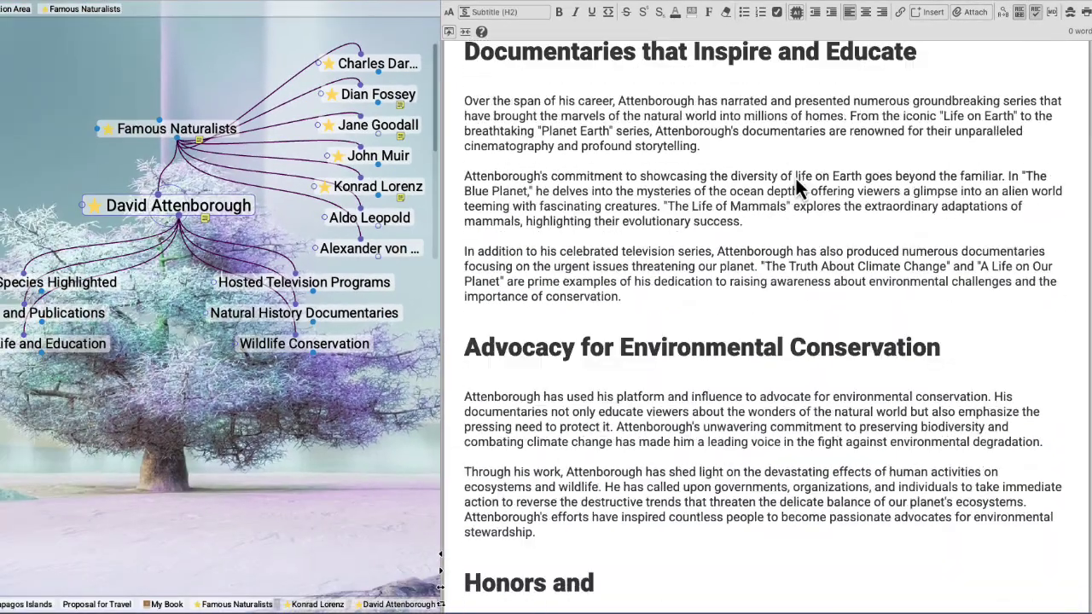
scroll(797, 182, "down", 1)
scroll(797, 183, "down", 1)
scroll(797, 182, "down", 1)
scroll(797, 182, "down", 1)
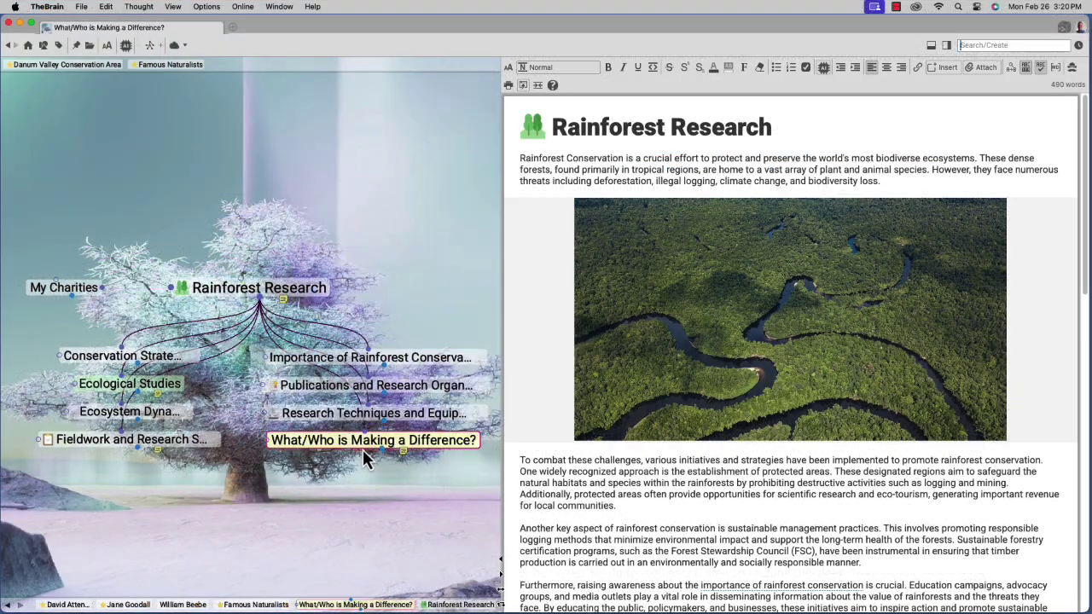
- Navigate via What/Who is Making a Difference? and Famous Naturalists to Jane Goodall's empty note
left_click(363, 450)
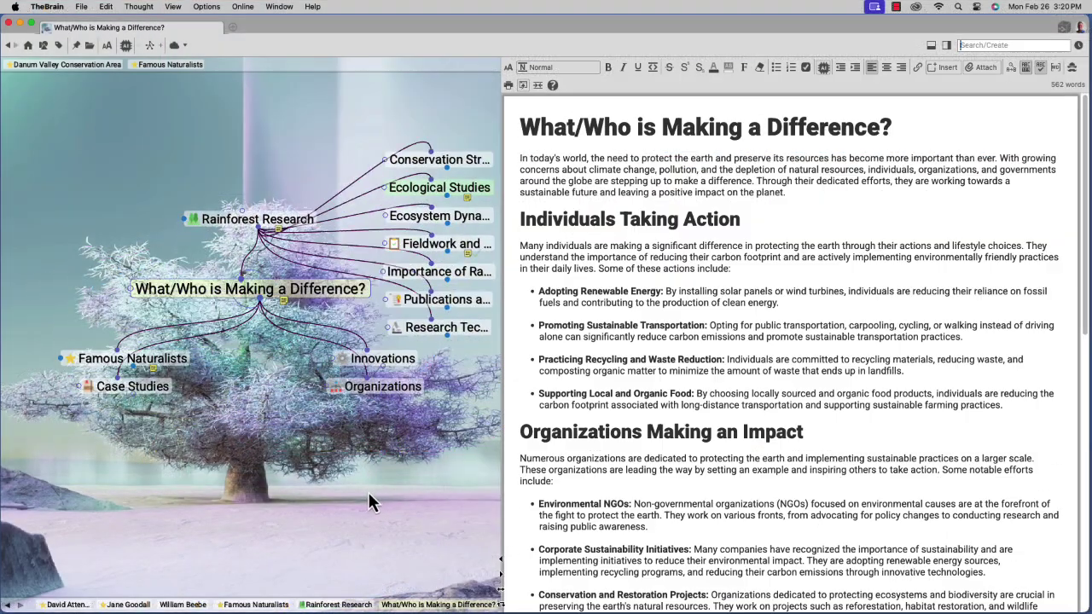
left_click(177, 360)
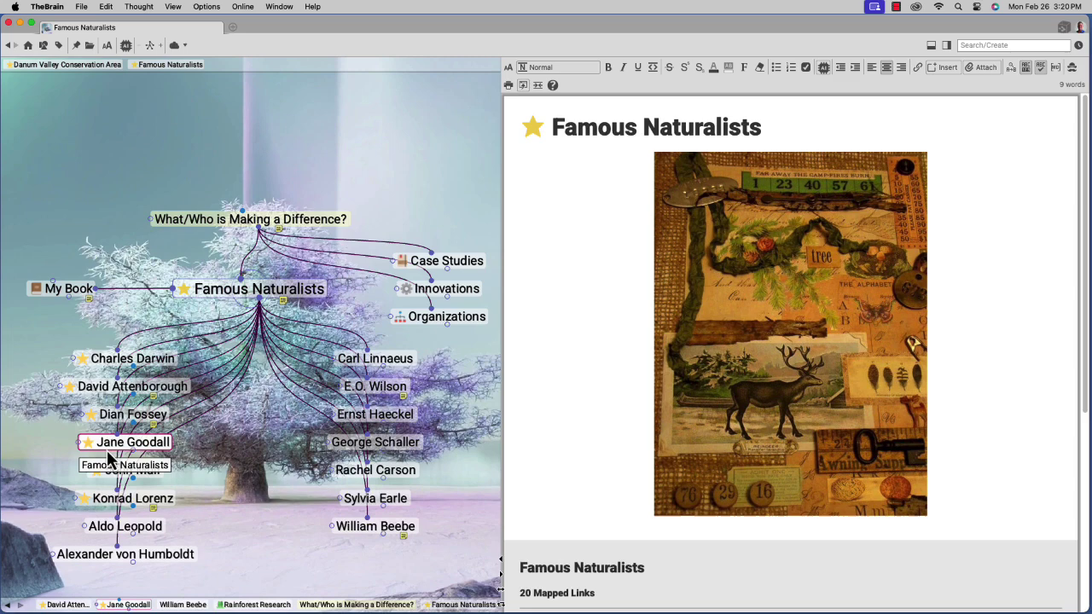
left_click(115, 447)
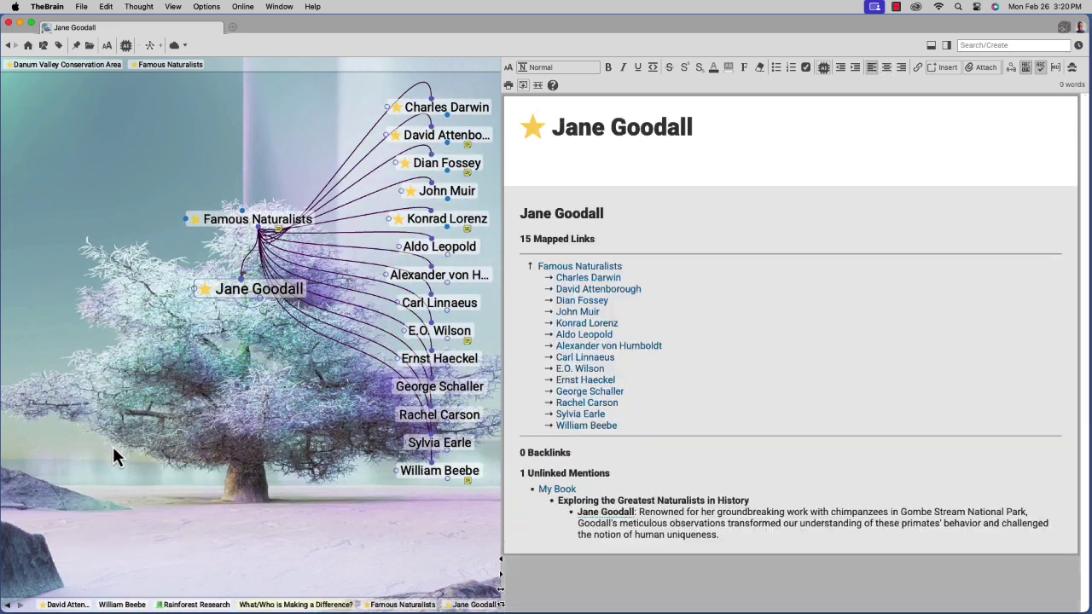
- Generate a 149-word AI biography note for Jane Goodall with default settings
left_click(825, 74)
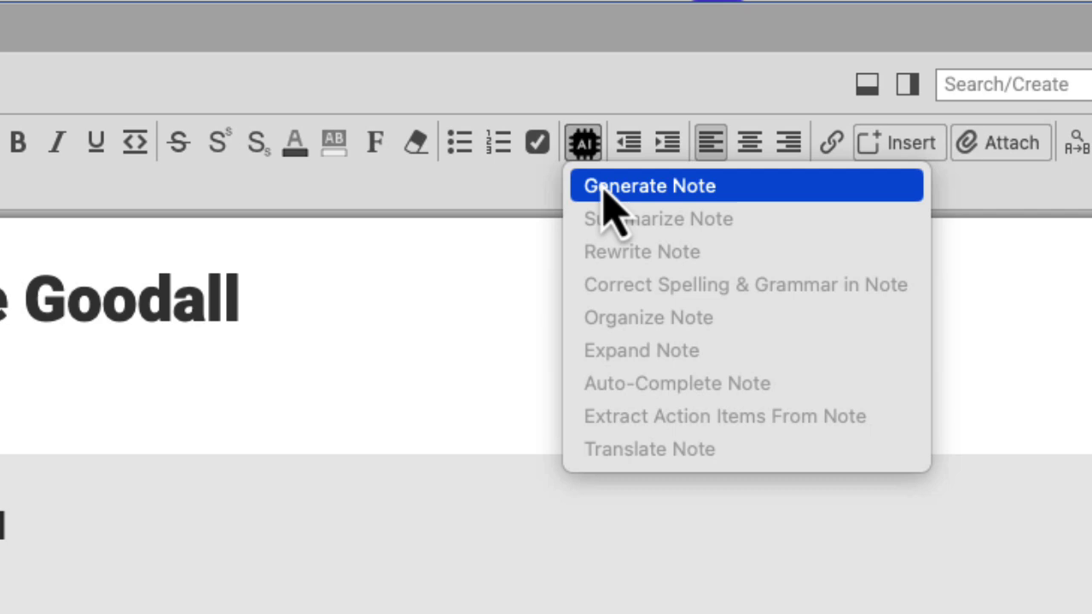
left_click(607, 196)
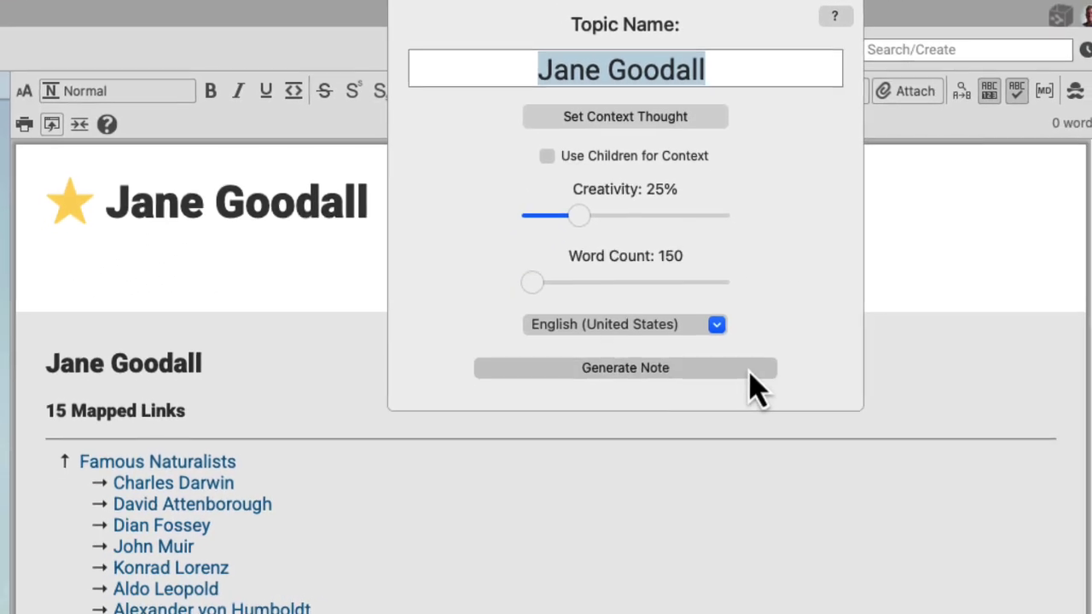
left_click(754, 408)
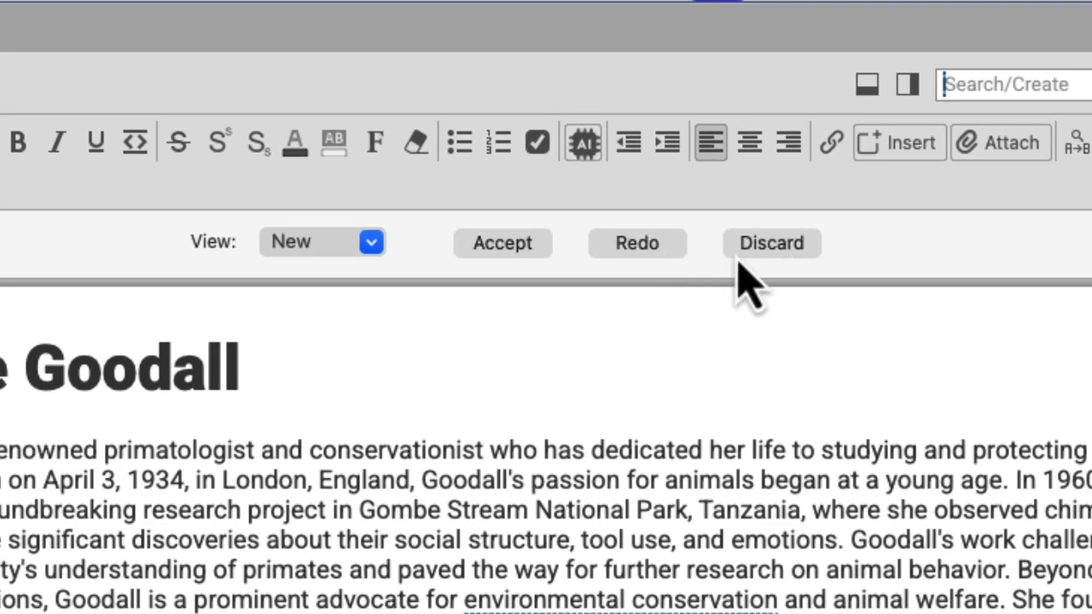
- Discard the first Jane Goodall draft and regenerate it in English at 85% creativity, 850 words
left_click(668, 253)
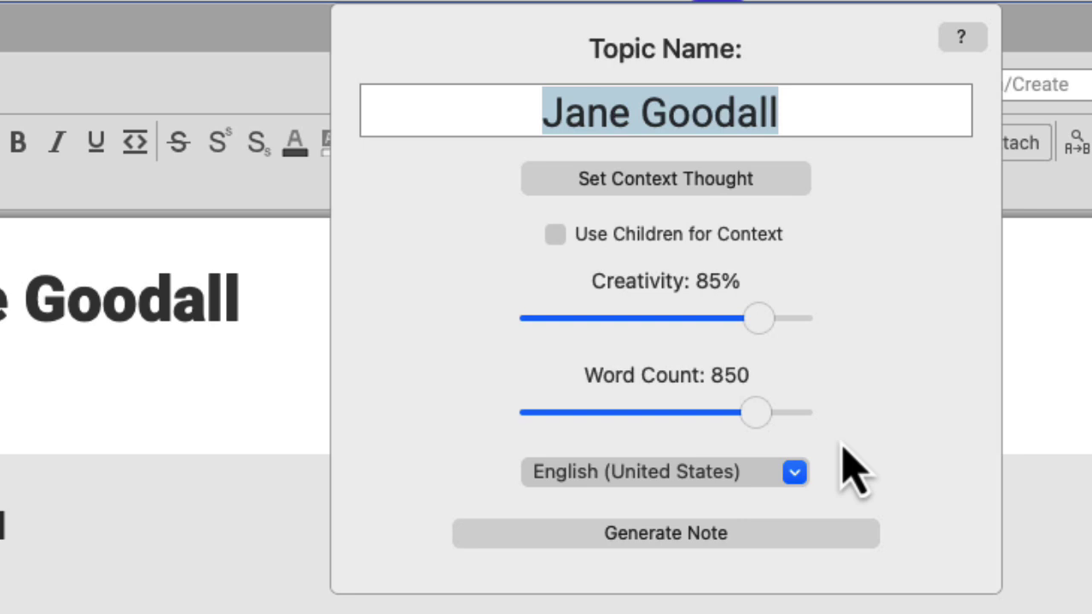
left_click(794, 472)
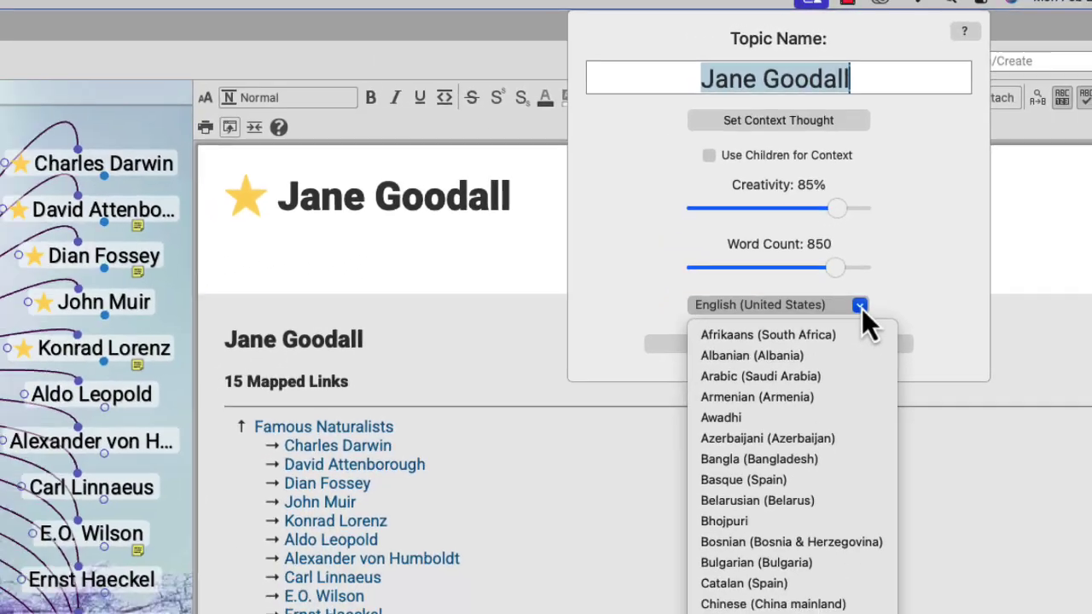
left_click(923, 190)
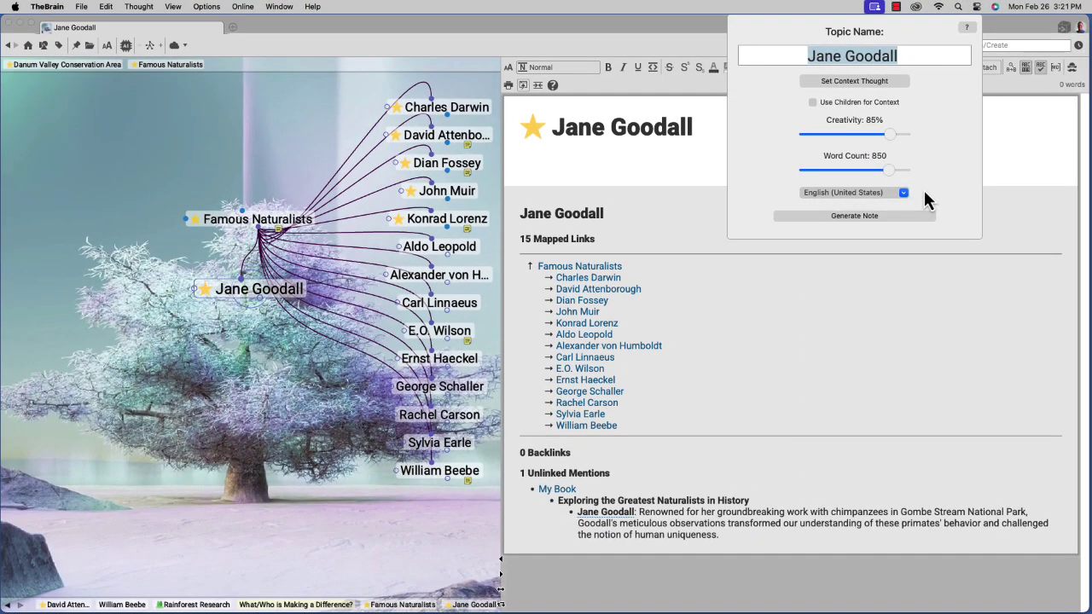
left_click(902, 216)
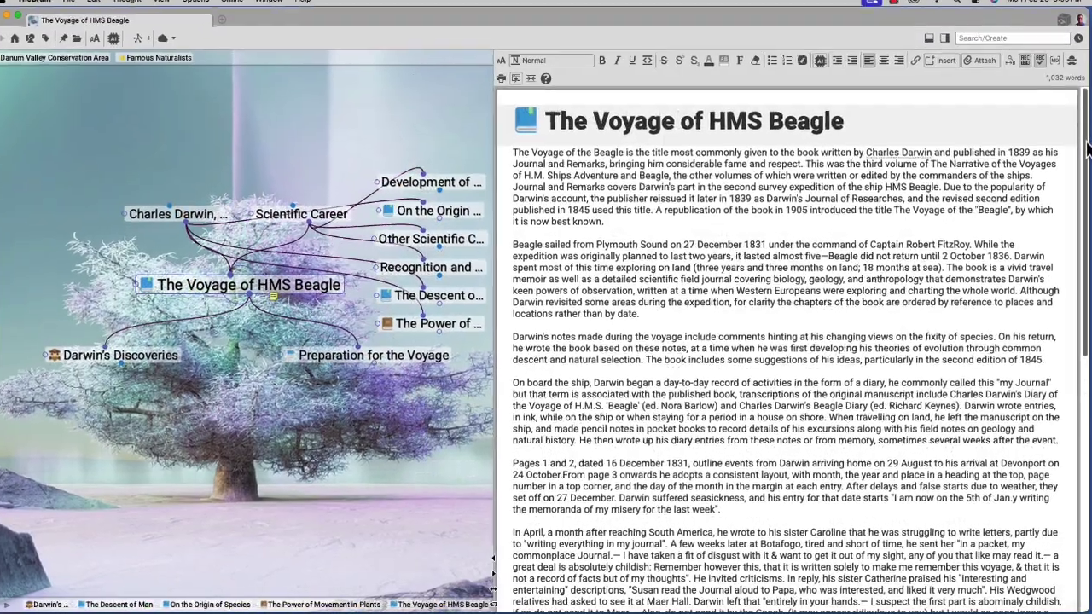
- Append a six-point AI bullet summary to the end of the Voyage of HMS Beagle note
scroll(1078, 151, "down", 2)
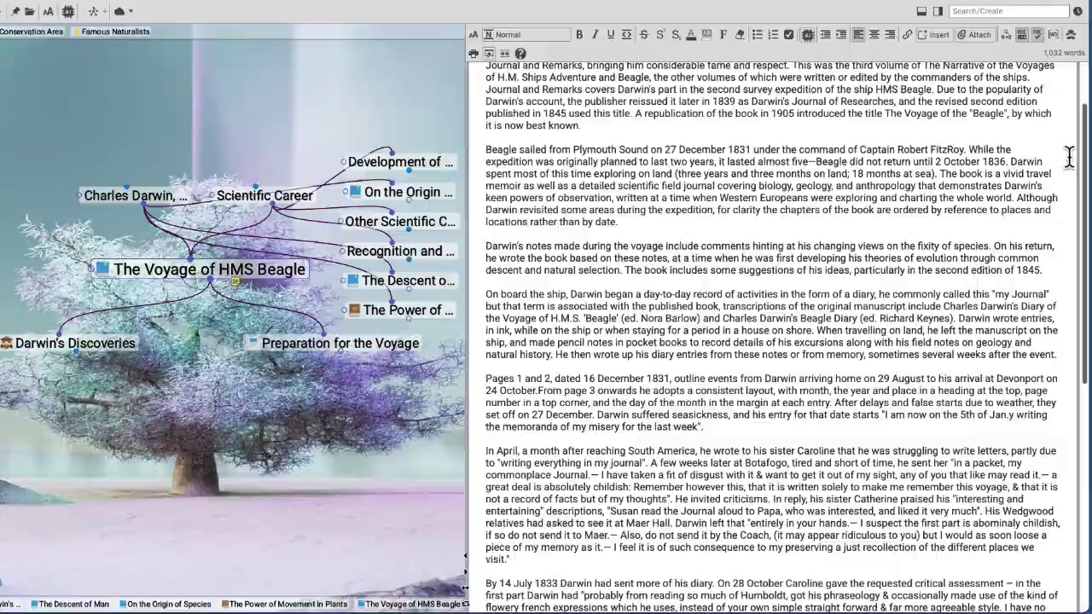
scroll(1067, 162, "down", 1)
scroll(1055, 179, "down", 2)
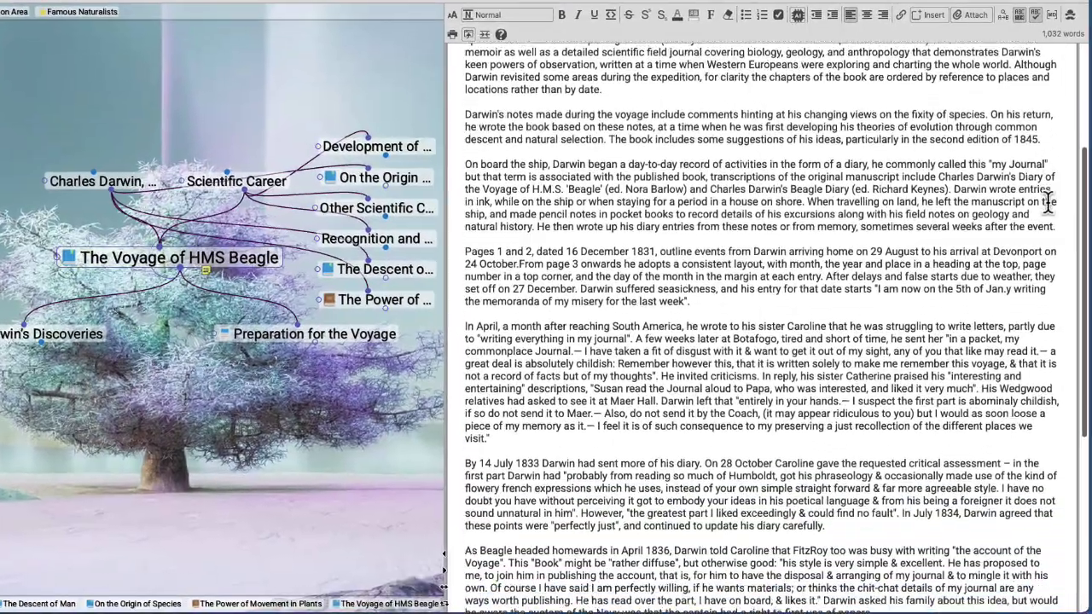
scroll(1047, 201, "down", 1)
scroll(1040, 201, "down", 2)
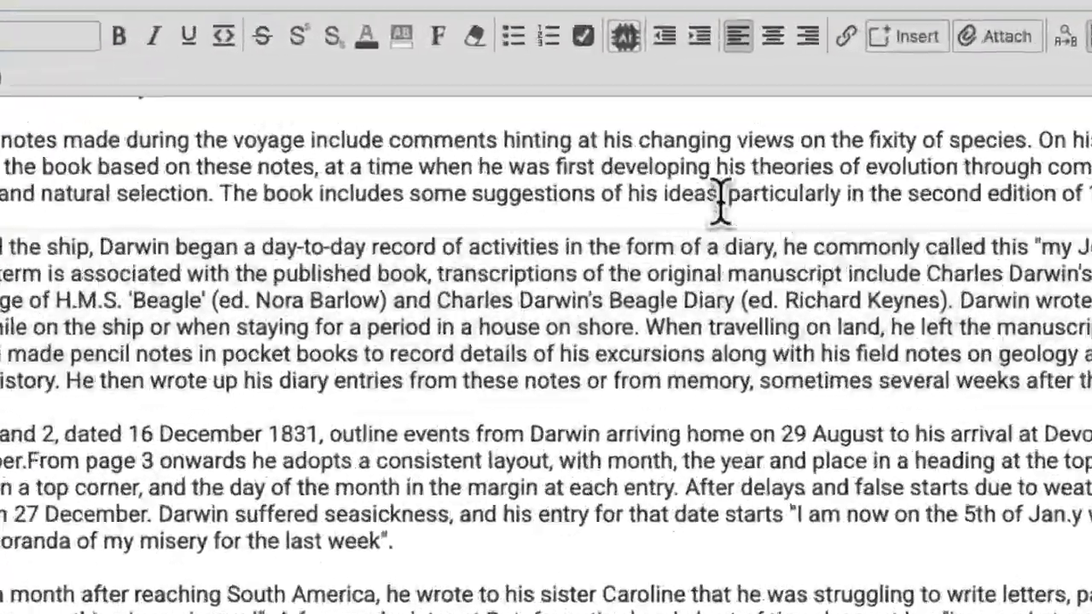
left_click(623, 43)
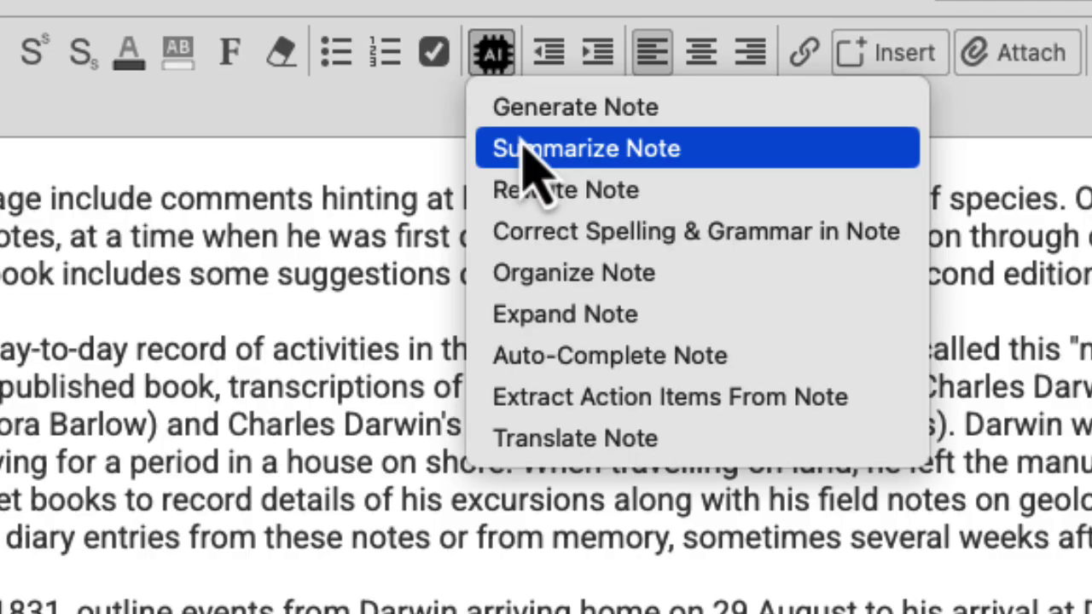
left_click(520, 150)
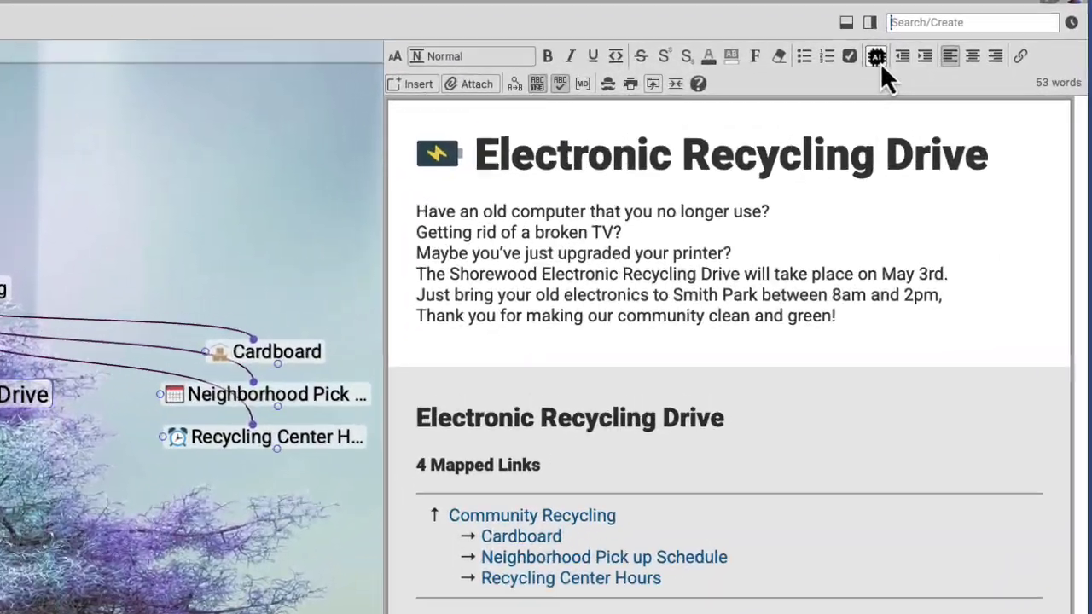
- Rewrite the Electronic Recycling Drive note as a rhyming poem with Rewrite Note
left_click(878, 58)
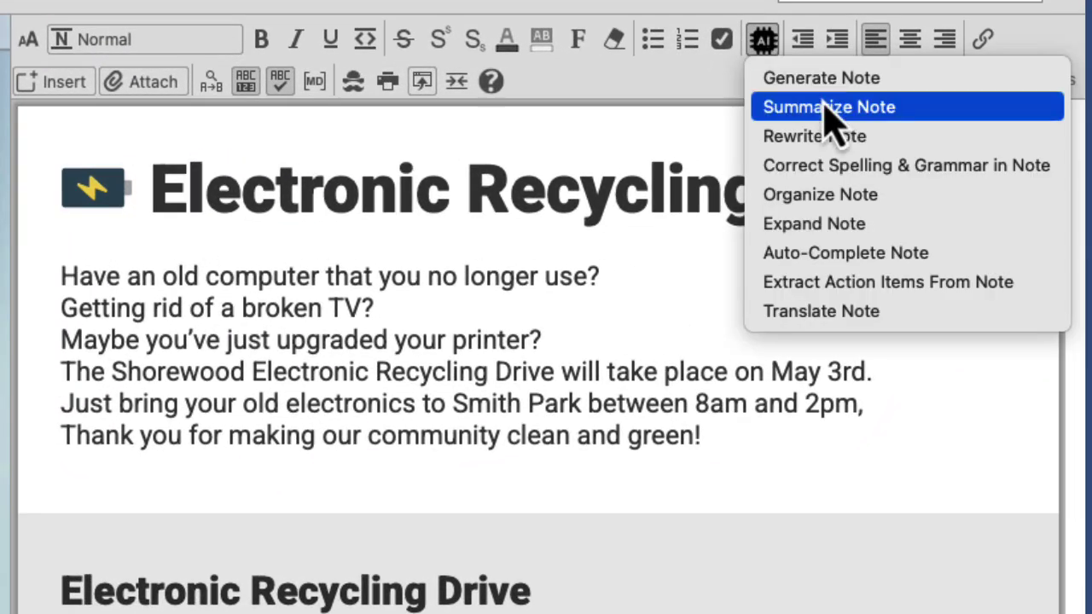
left_click(863, 141)
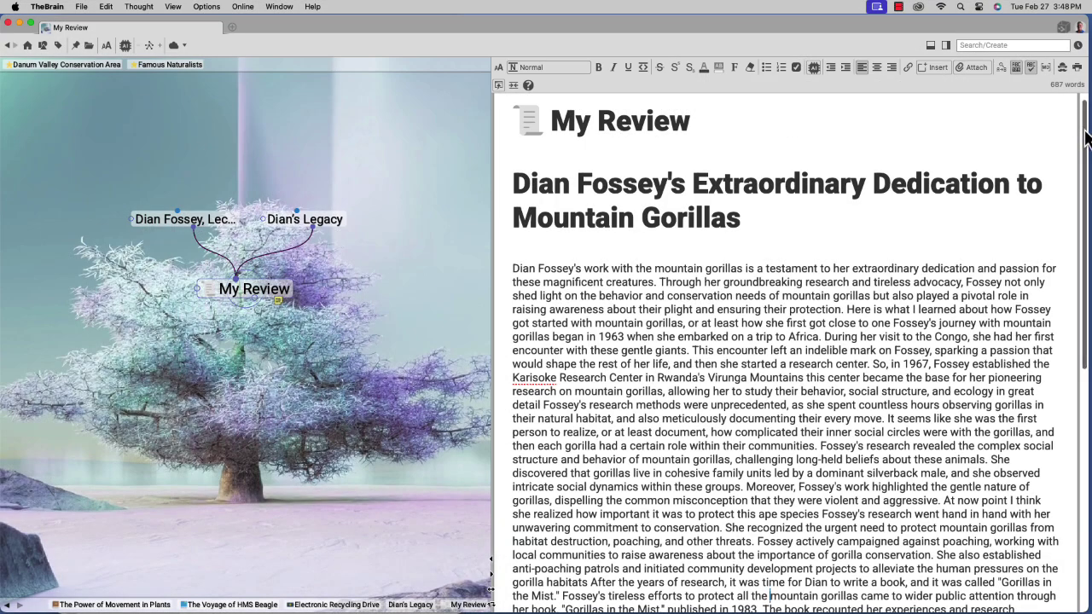
- Correct spelling and grammar across the Dian Fossey essay and show the changes in Merged view
scroll(1083, 145, "down", 1)
scroll(1080, 158, "down", 1)
scroll(1076, 171, "down", 1)
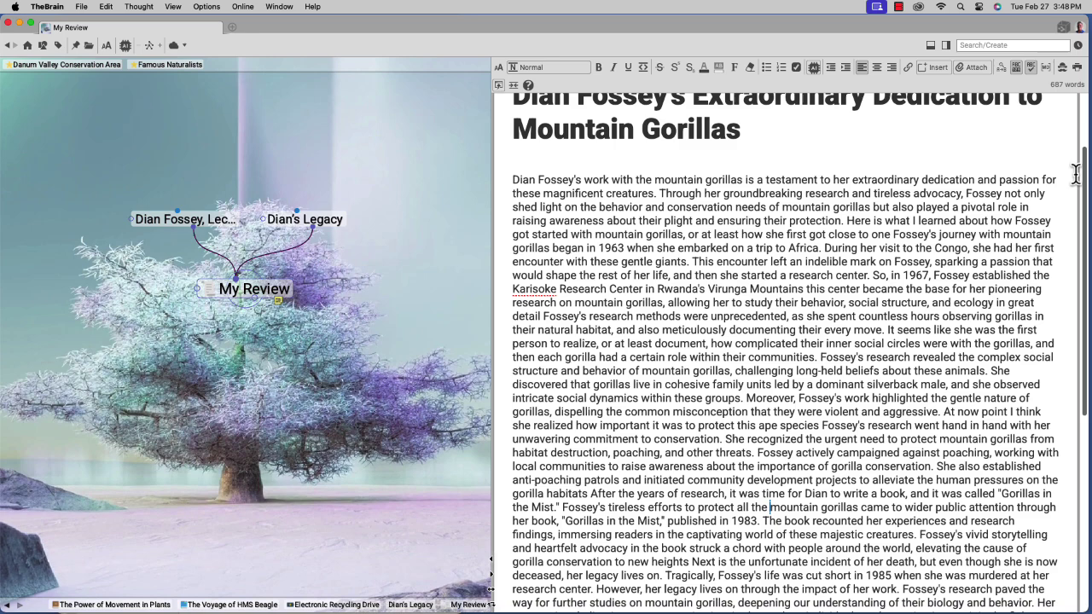
scroll(1072, 184, "down", 2)
scroll(1072, 188, "down", 1)
scroll(1070, 200, "down", 1)
scroll(1068, 217, "down", 2)
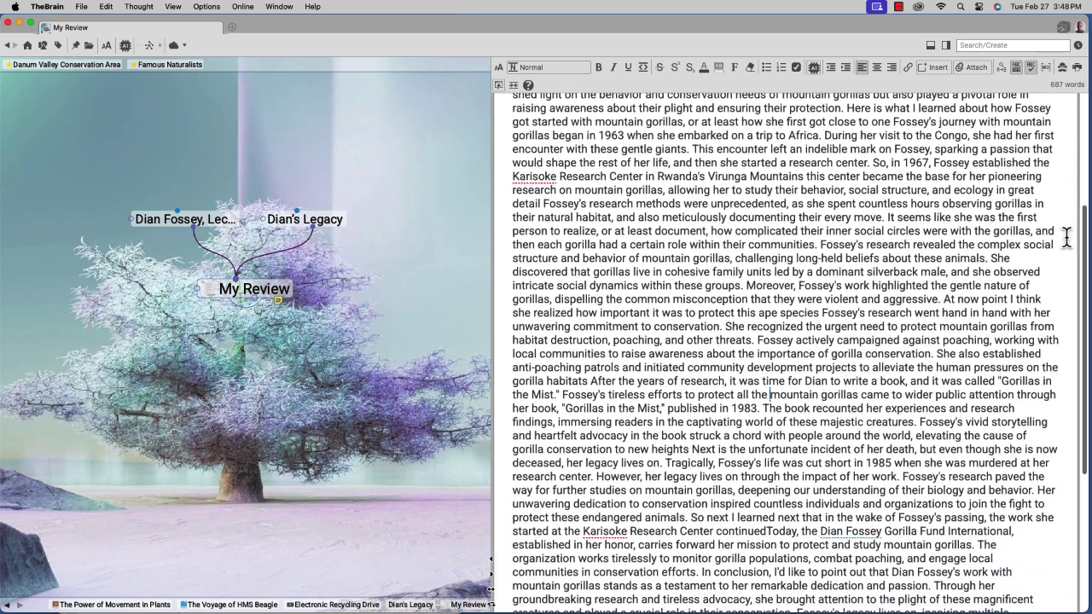
scroll(1066, 235, "down", 1)
scroll(1063, 256, "down", 1)
scroll(1059, 266, "down", 2)
scroll(1058, 275, "down", 1)
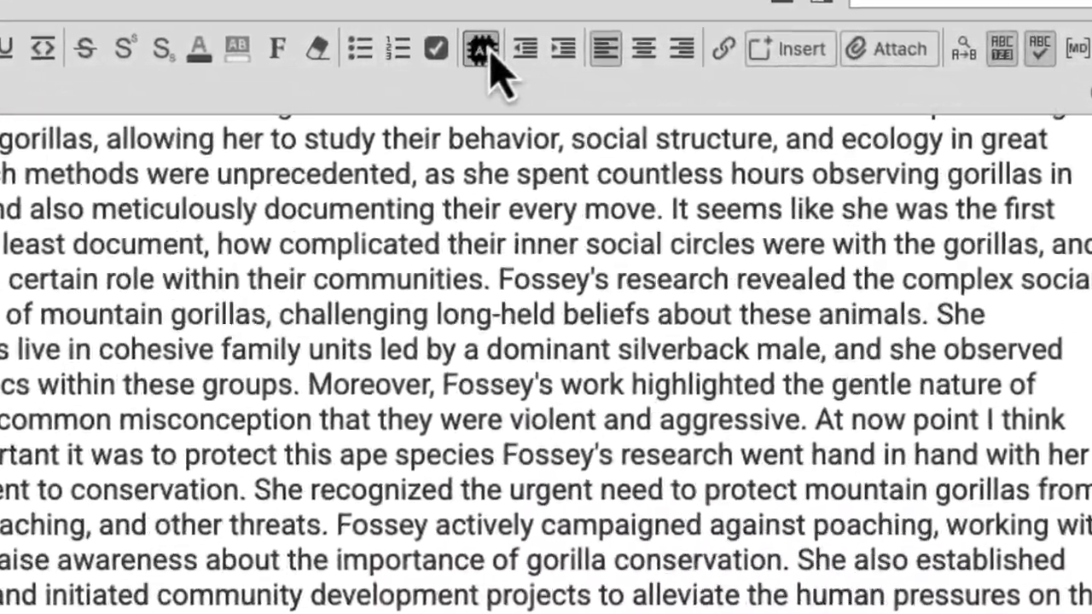
left_click(487, 53)
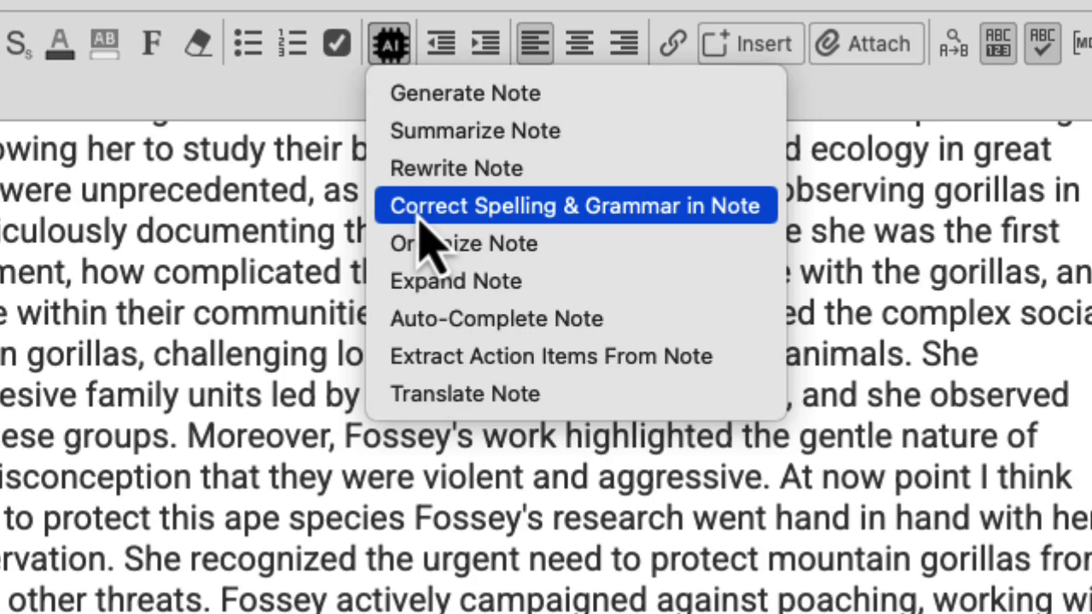
left_click(418, 215)
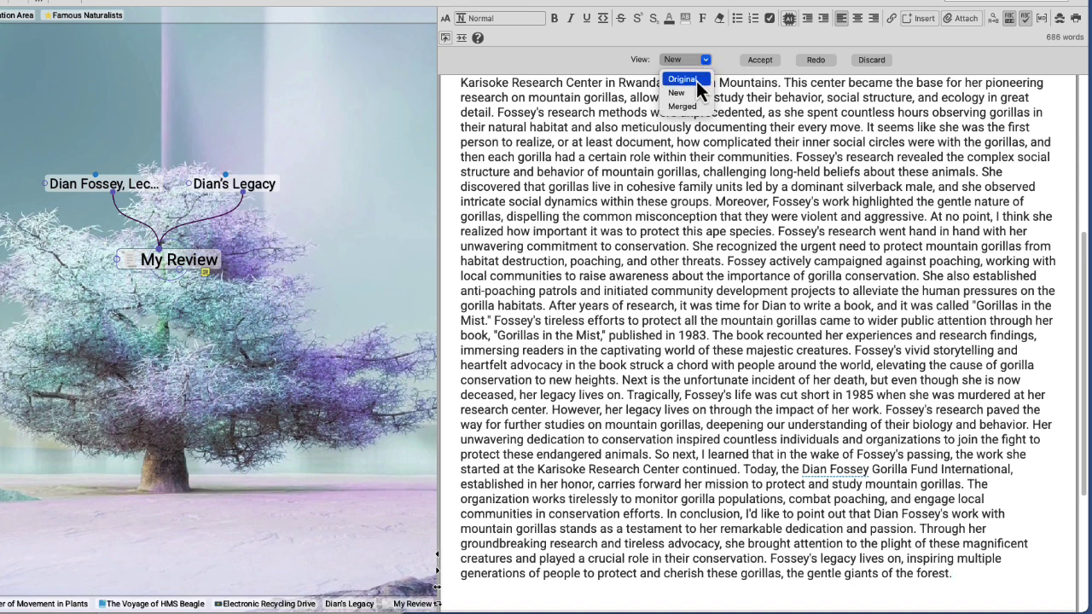
left_click(689, 107)
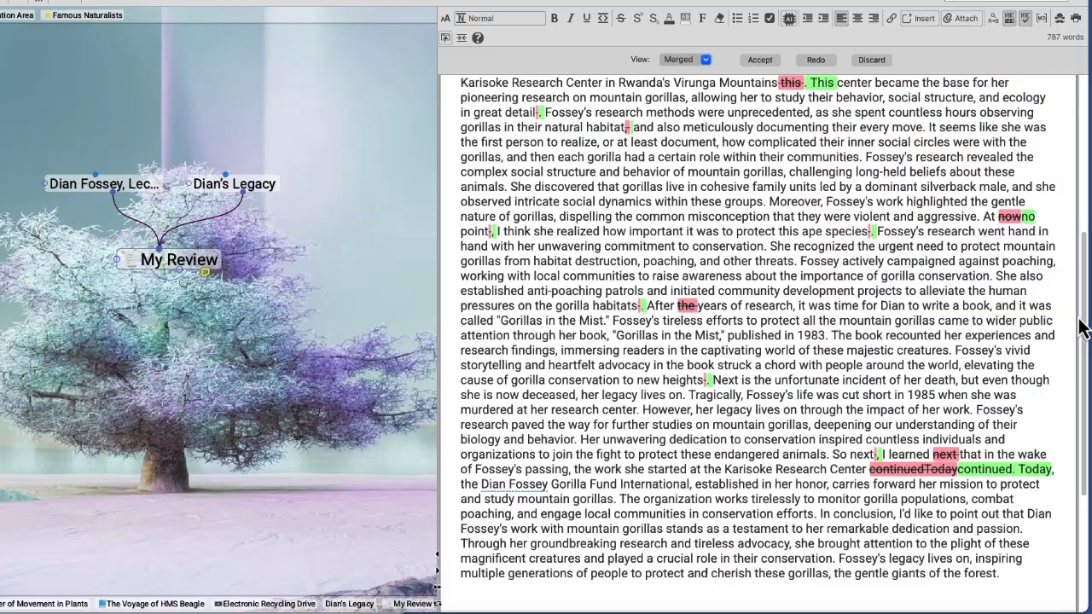
scroll(1087, 331, "up", 5)
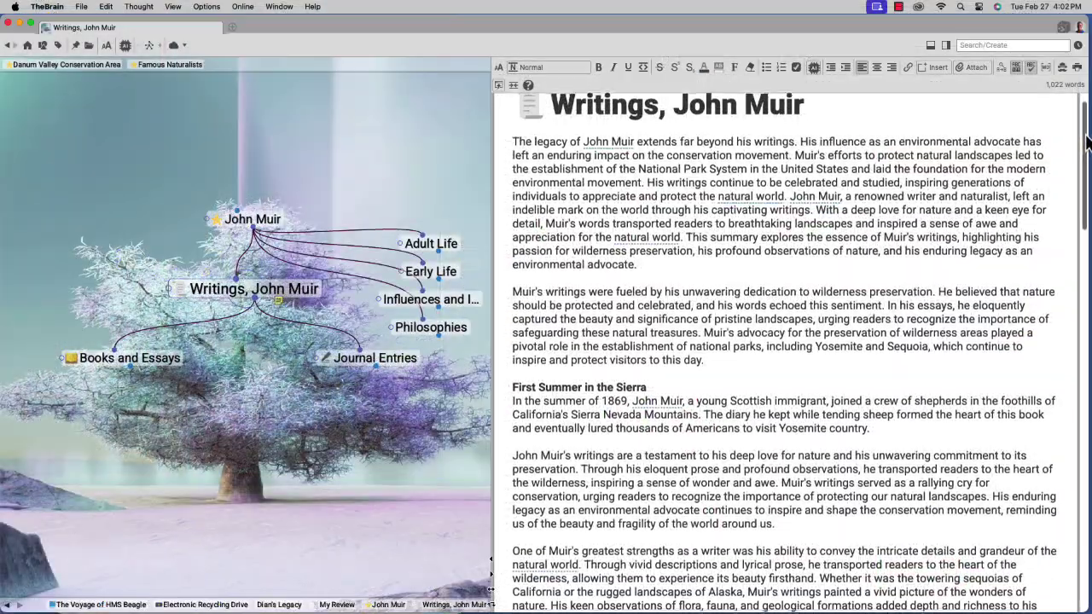
- Reorganize the Writings, John Muir note into flowing paragraphs with Organize Note
left_click_drag(1086, 143, 1084, 322)
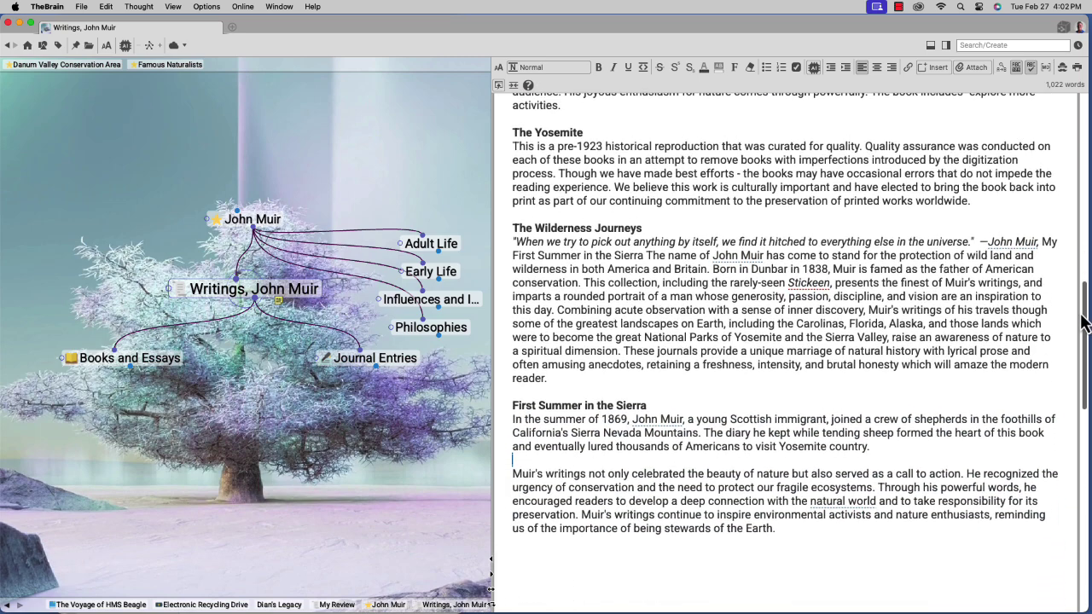
left_click(815, 71)
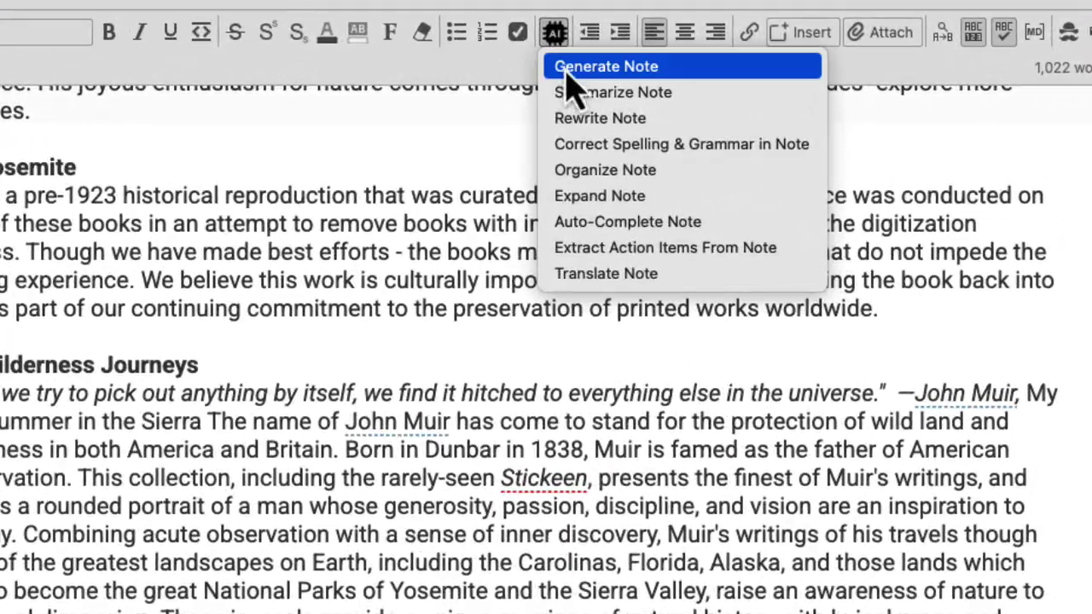
left_click(583, 177)
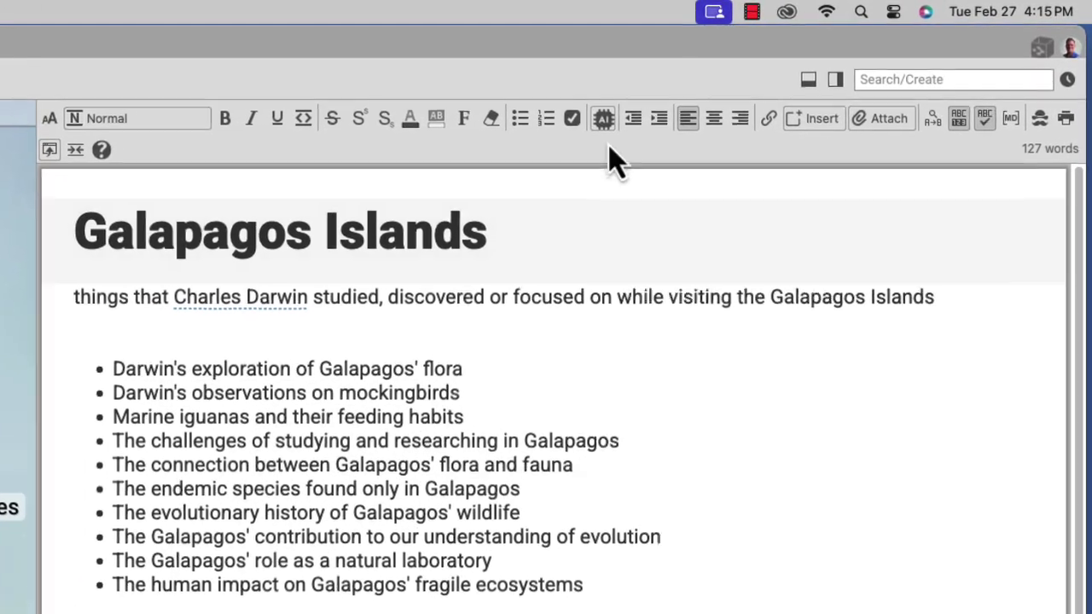
- Expand the Galapagos Islands topic list into a ten-item, 498-word numbered note
left_click(670, 101)
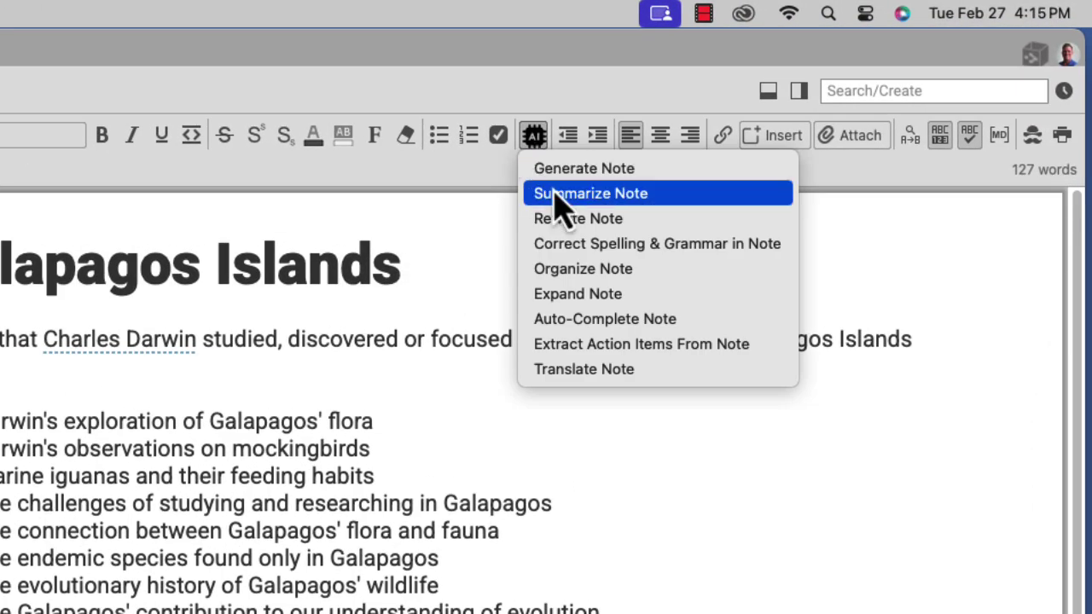
left_click(563, 297)
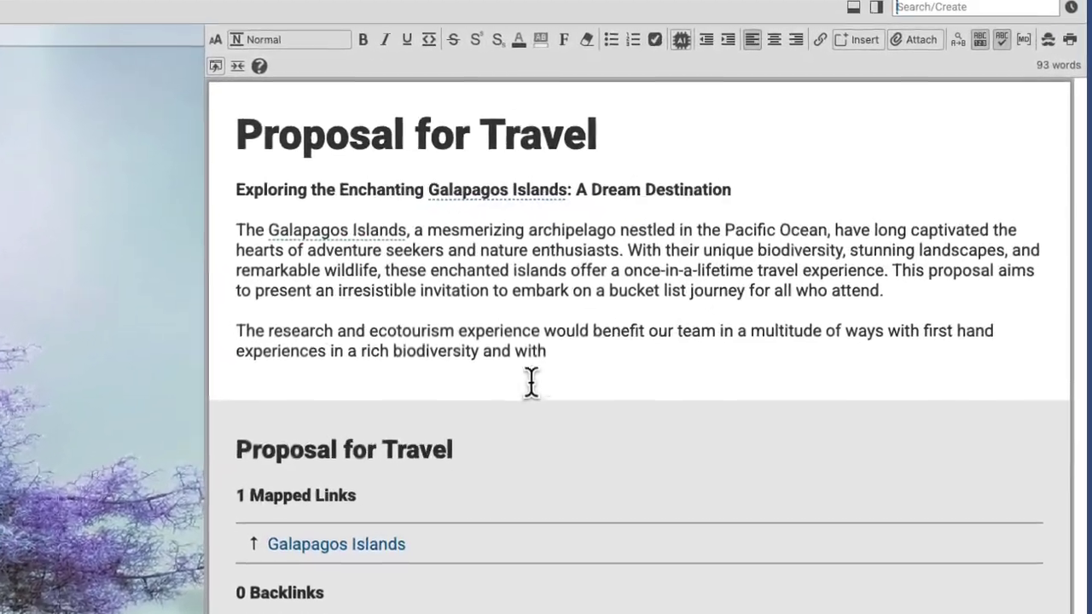
- Add 'an array of activities including' after 'with' and auto-complete the Proposal for Travel note
left_click(550, 362)
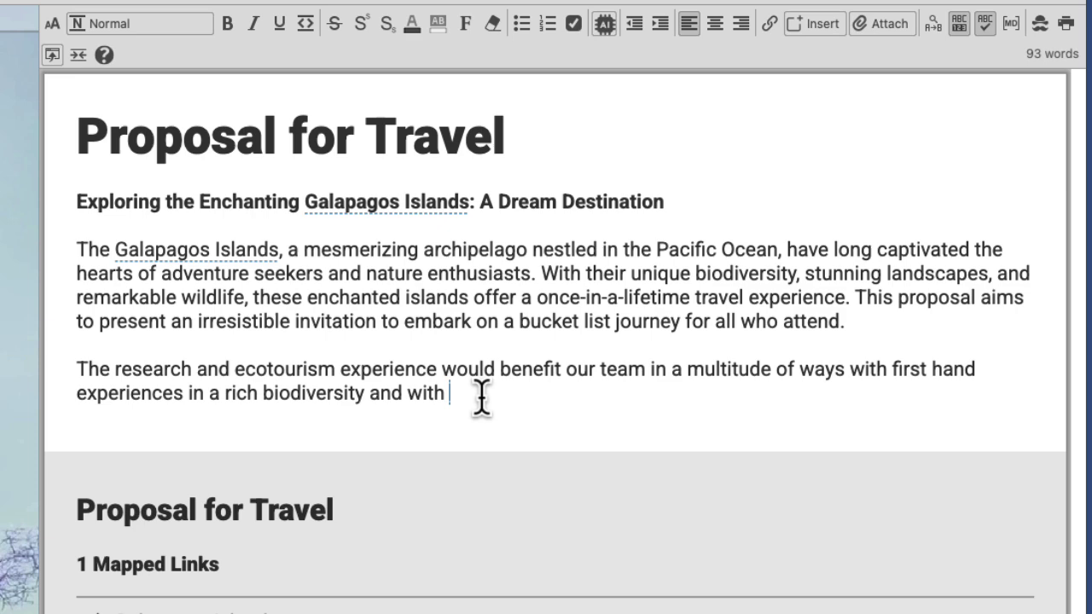
type("an array of activities including")
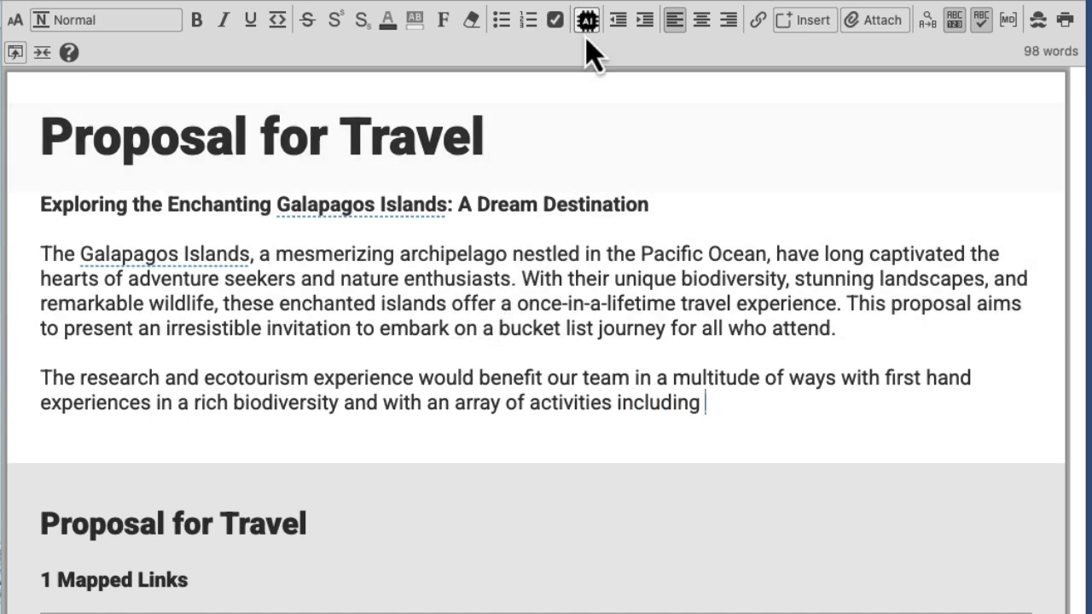
left_click(587, 20)
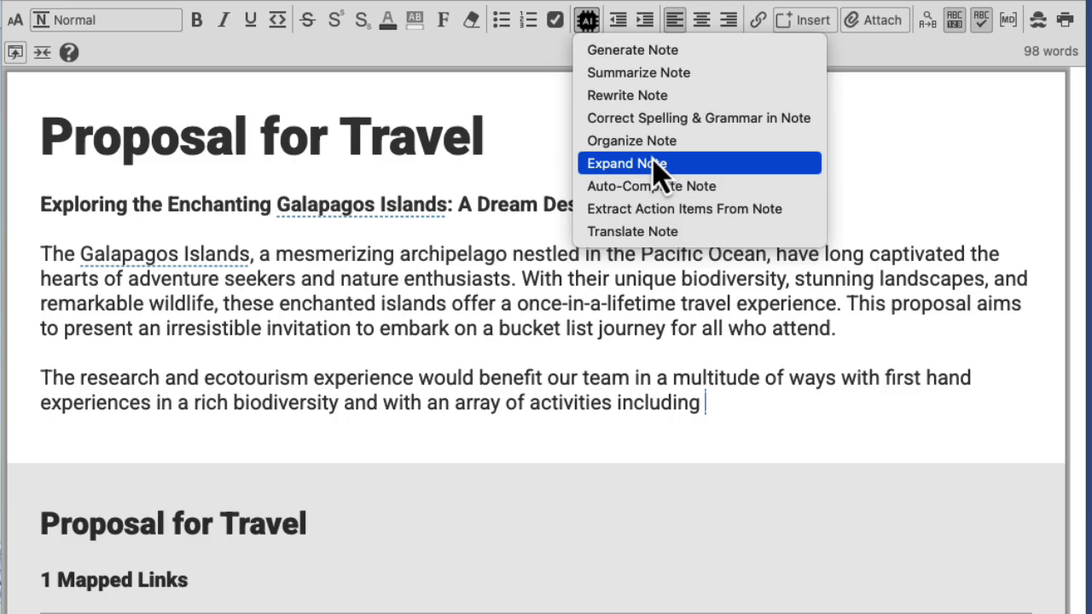
left_click(638, 192)
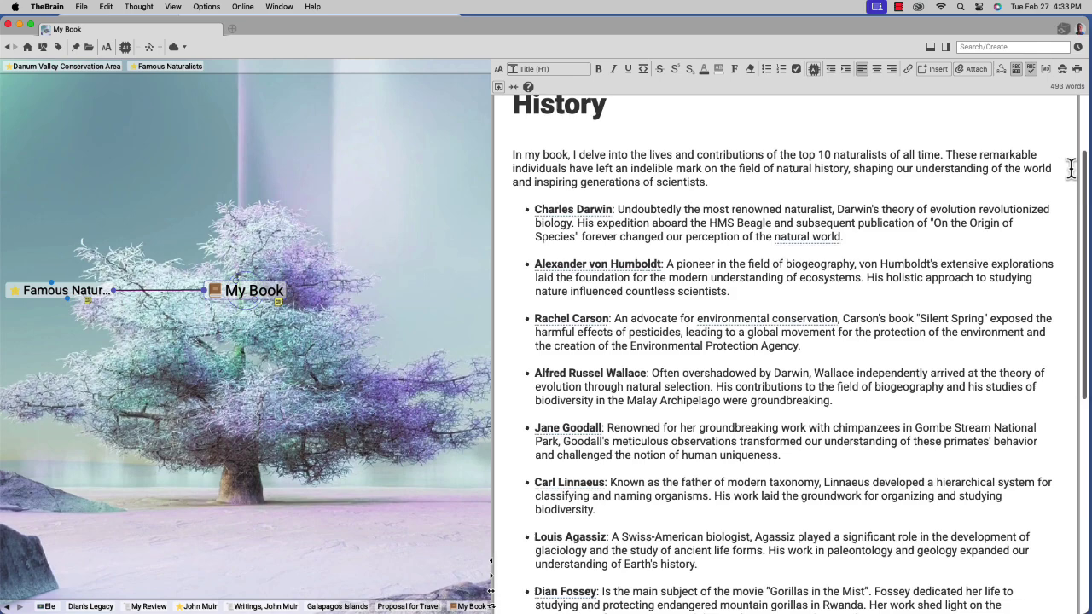
- Append an AI-extracted checklist of research and reading action items to My Book's naturalists note
scroll(1067, 171, "down", 1)
scroll(1062, 188, "down", 1)
scroll(1060, 208, "down", 1)
scroll(1050, 236, "down", 1)
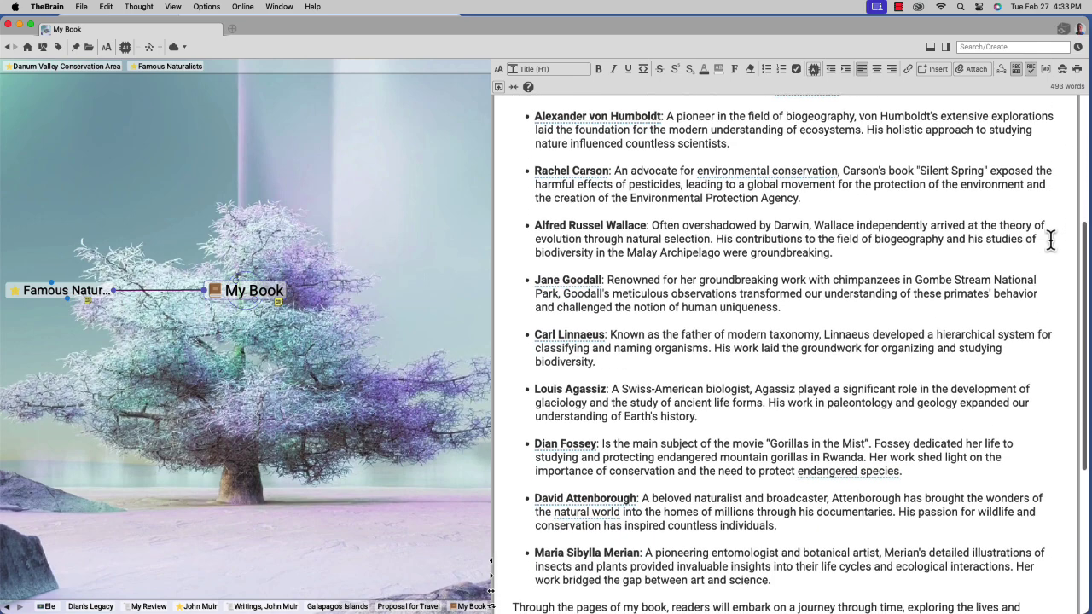
scroll(1043, 261, "down", 1)
scroll(1038, 278, "down", 2)
scroll(1037, 296, "down", 1)
scroll(1036, 303, "down", 1)
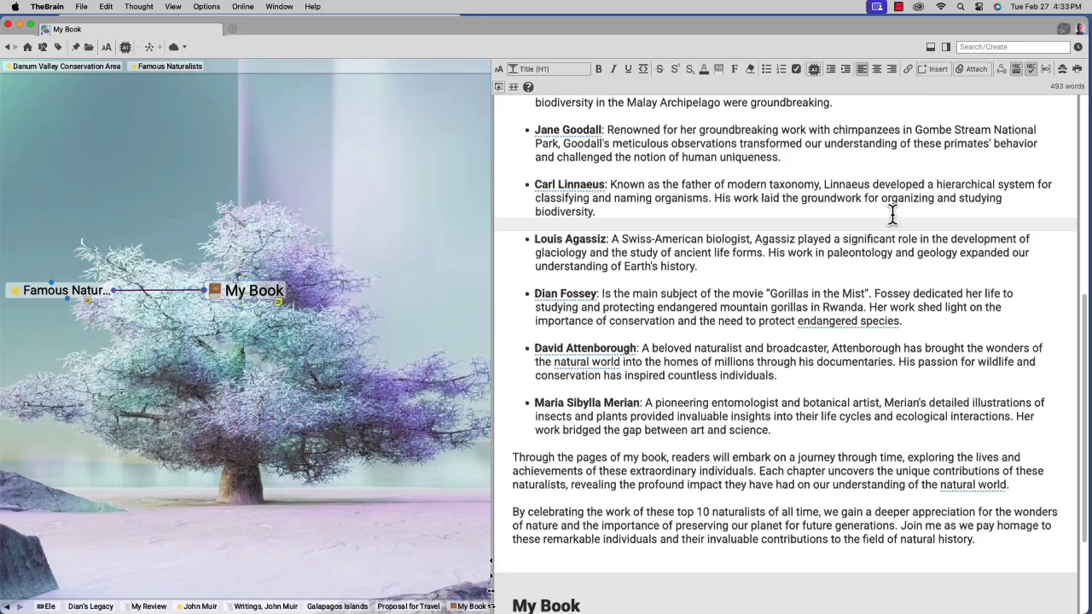
left_click(814, 73)
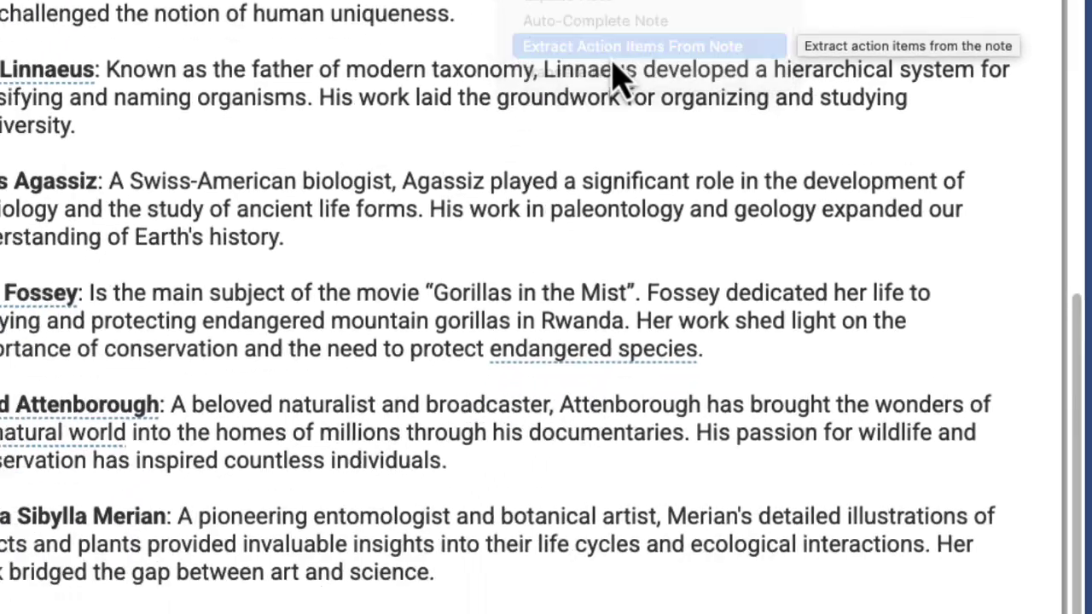
left_click(558, 280)
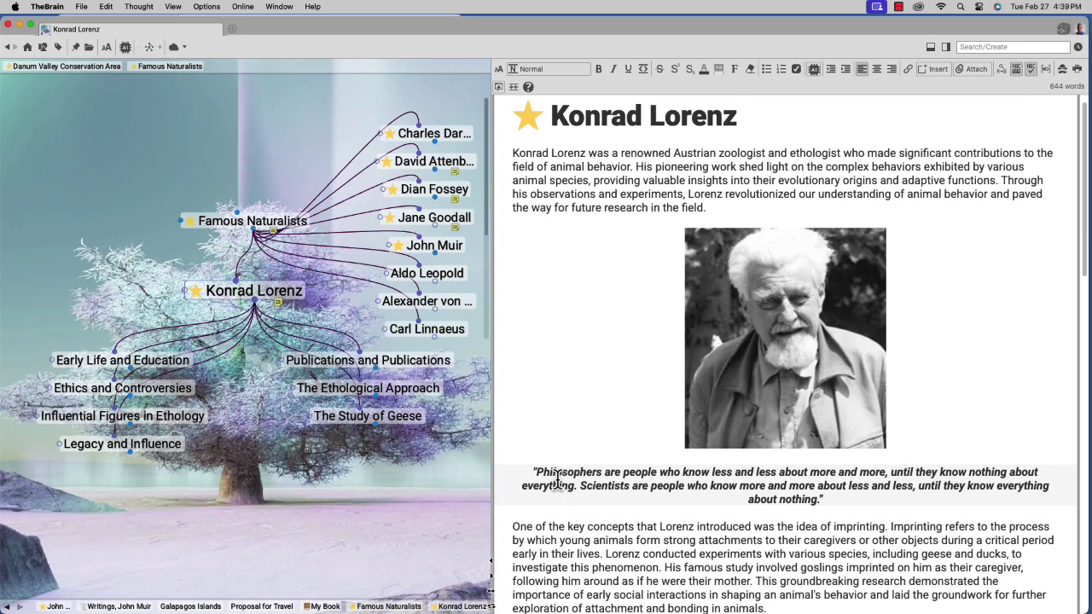
- Replace the italic Lorenz quote in Konrad Lorenz's note with its AI German translation
left_click_drag(654, 468, 820, 499)
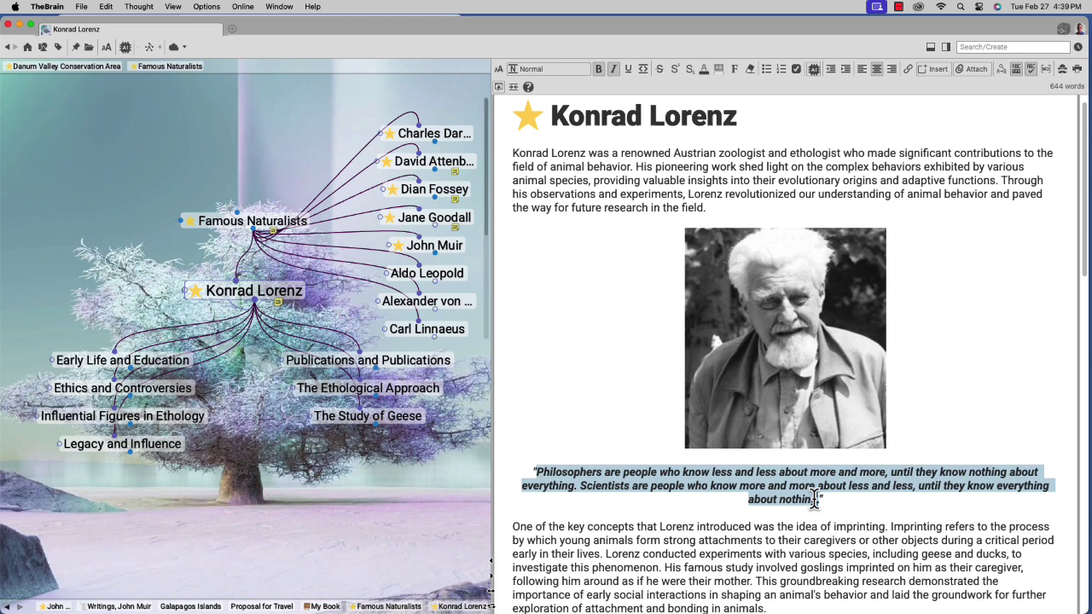
left_click(813, 71)
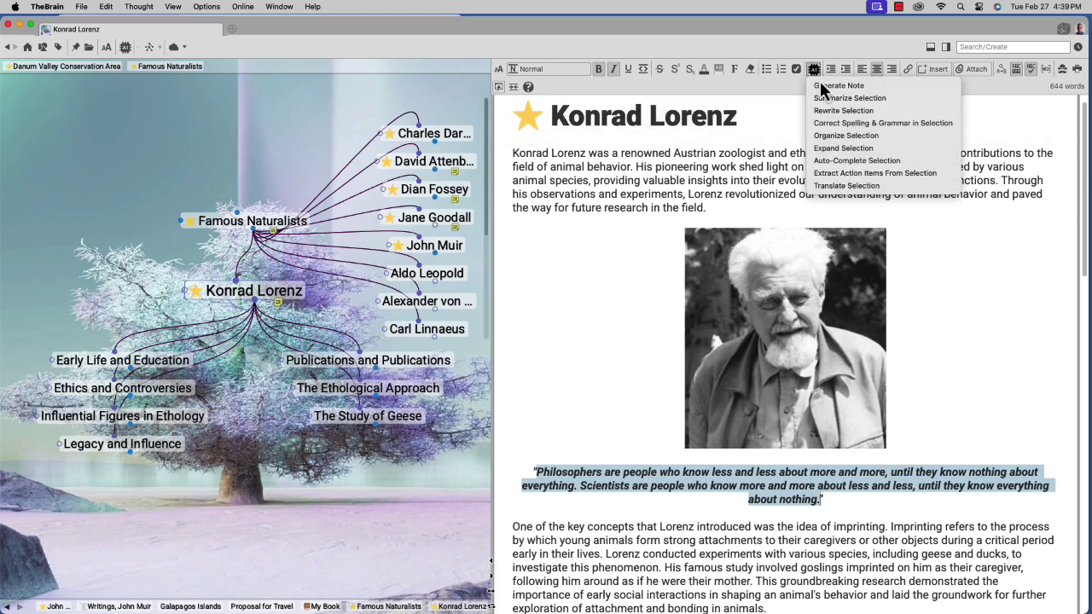
left_click(840, 185)
type("German")
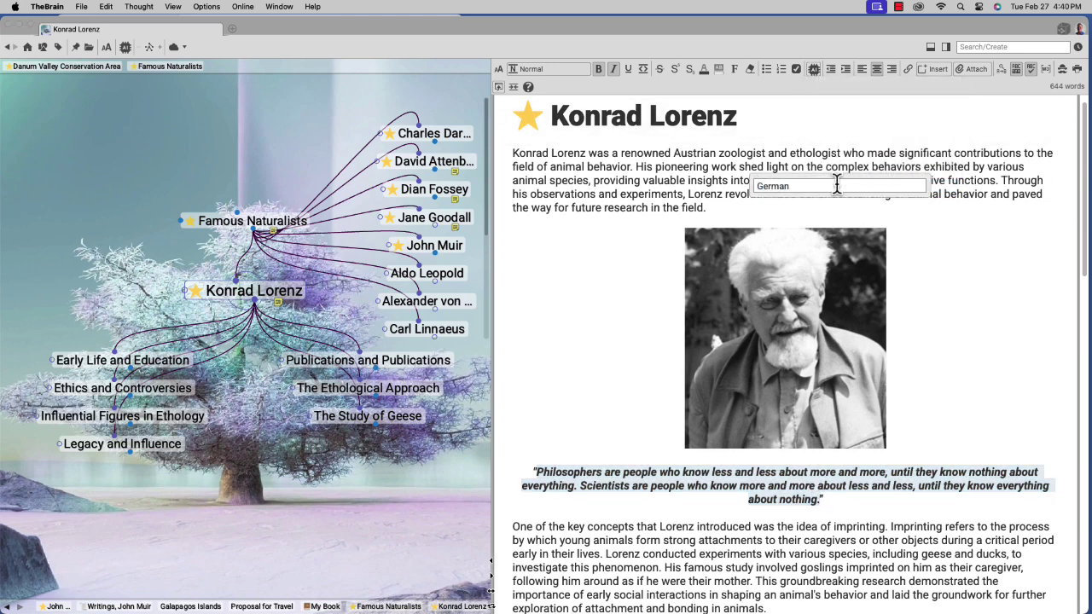
key("Return")
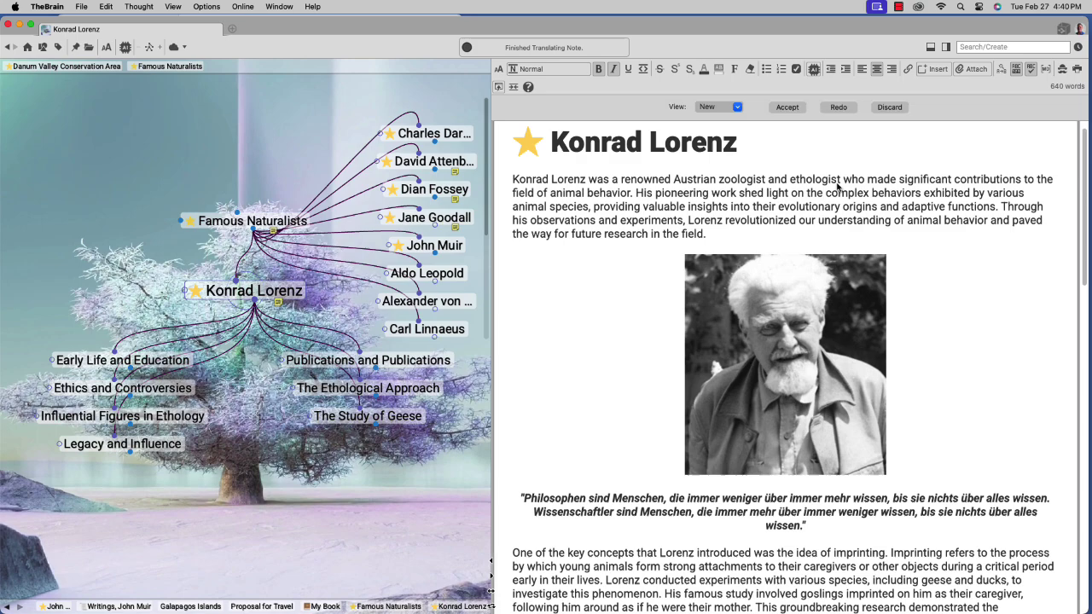
left_click(789, 108)
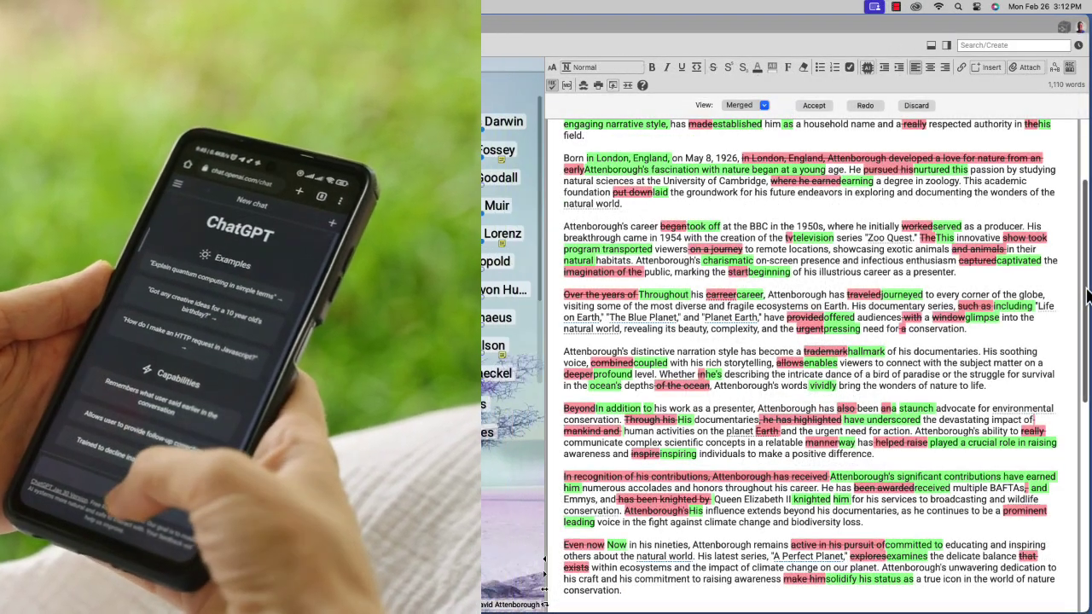
left_click_drag(1087, 294, 1088, 236)
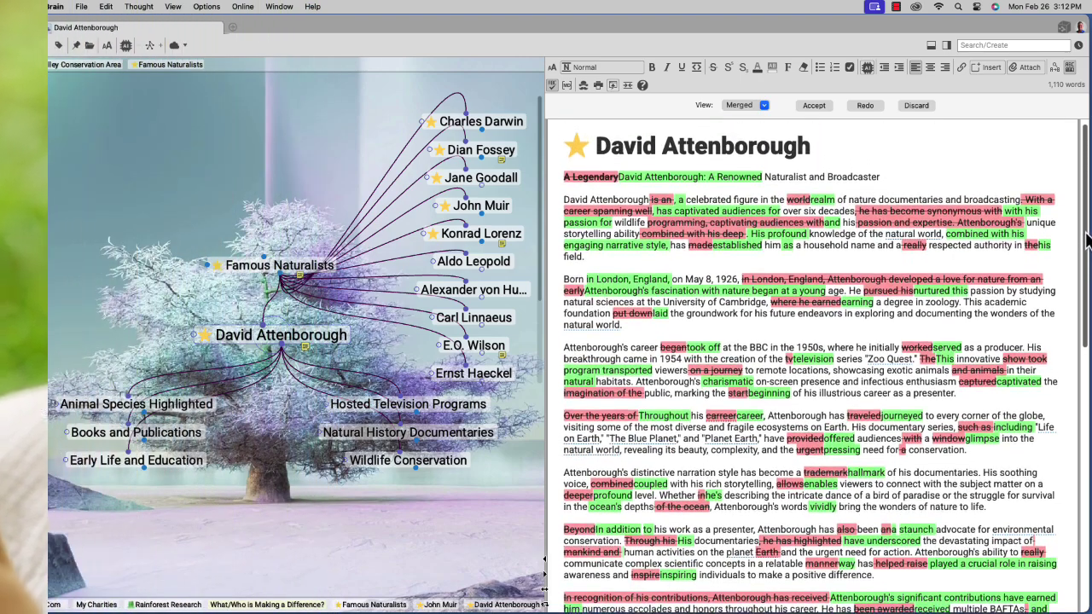